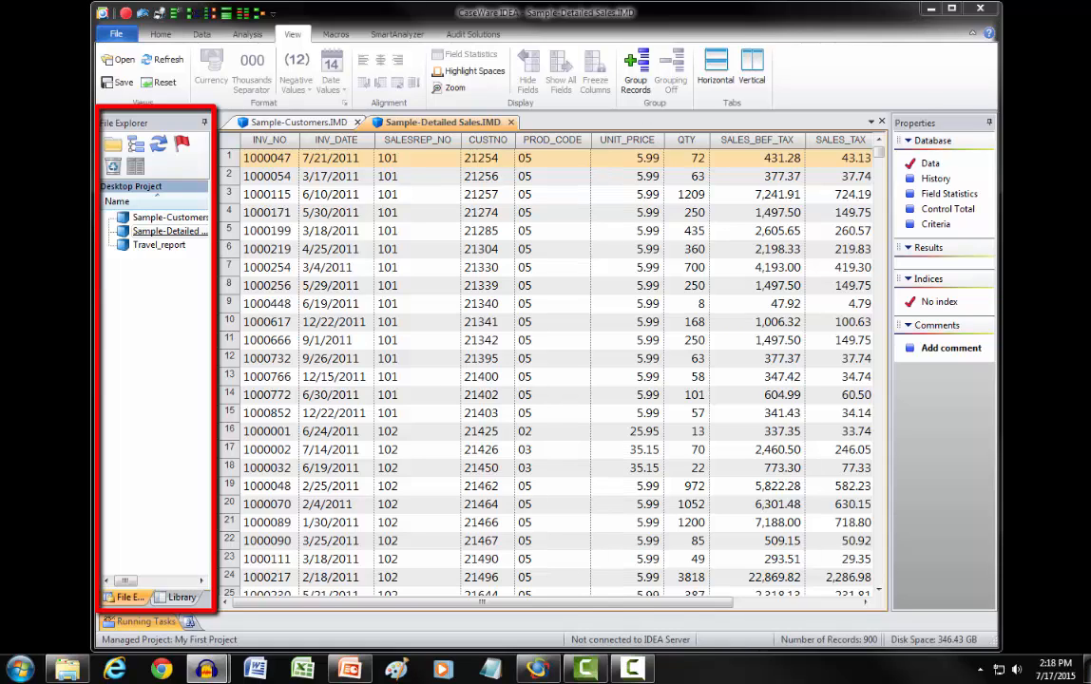
Step: Examine the database Search dialog's text, scope and results options without running a search
{"action": "left_click", "coordinate": [161, 34]}
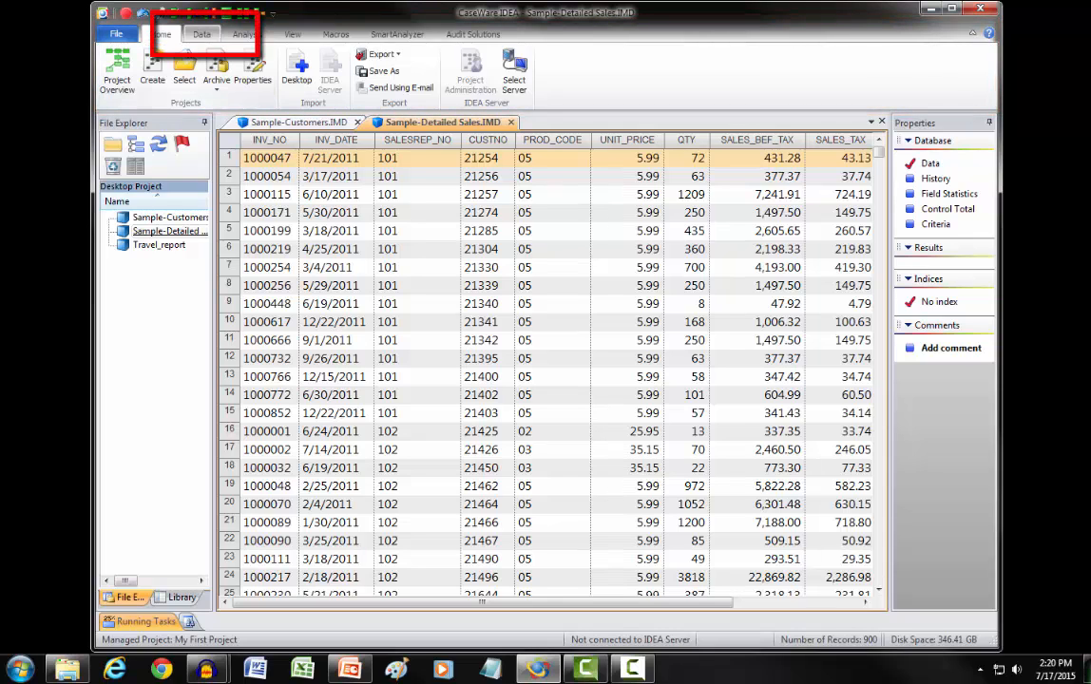
{"action": "left_click", "coordinate": [202, 34]}
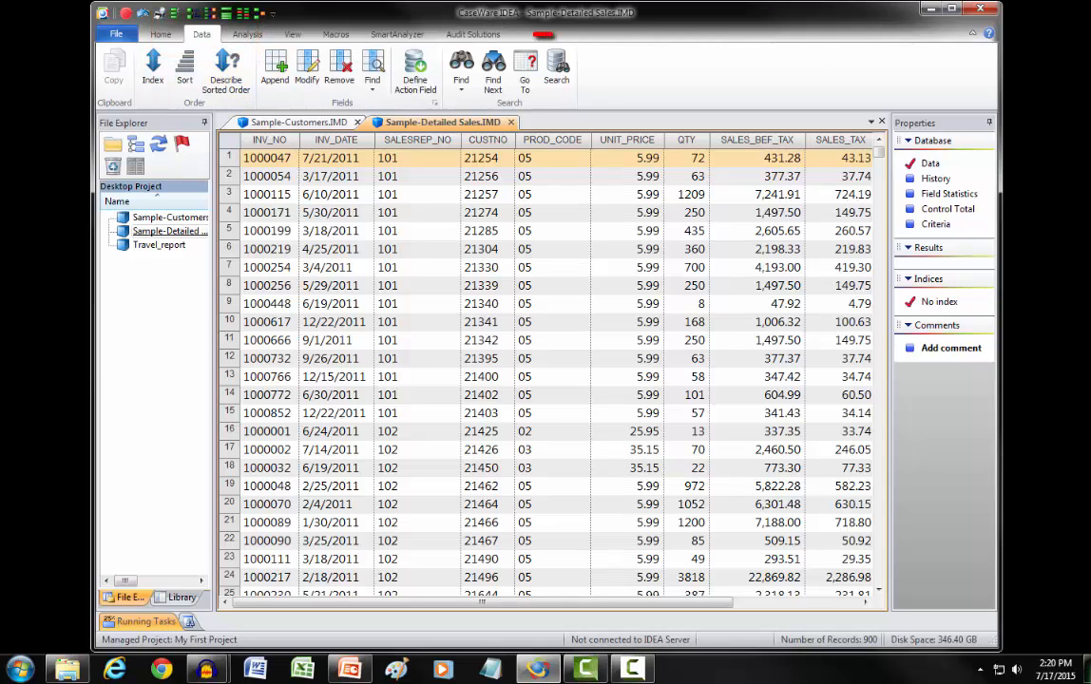
{"action": "left_click", "coordinate": [557, 69]}
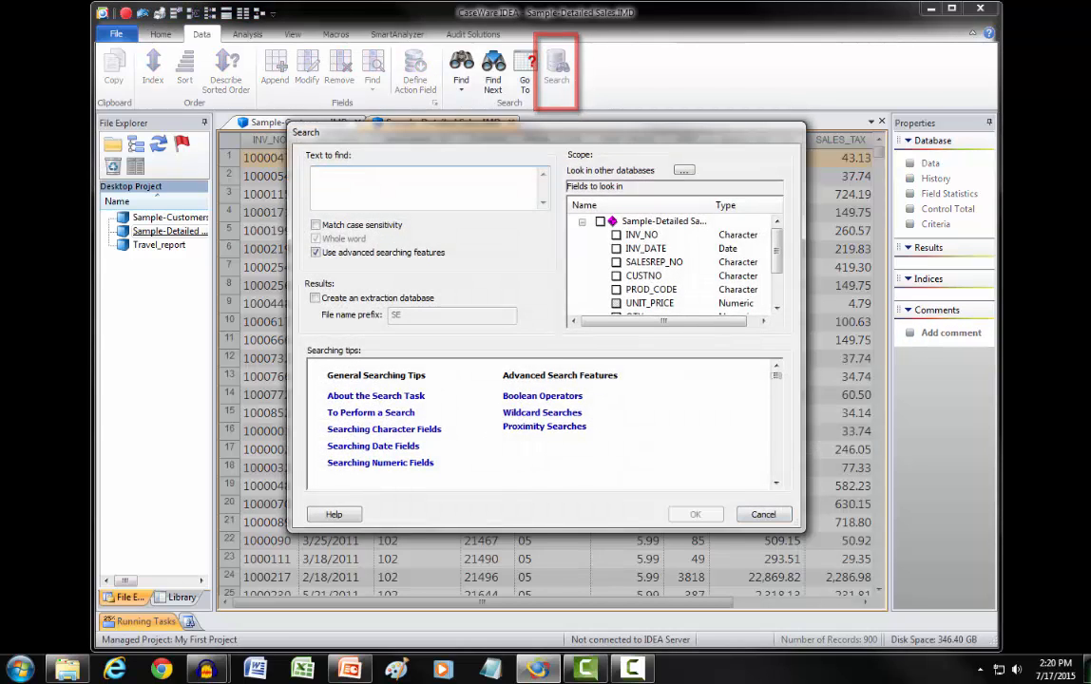
{"action": "key", "text": "Escape"}
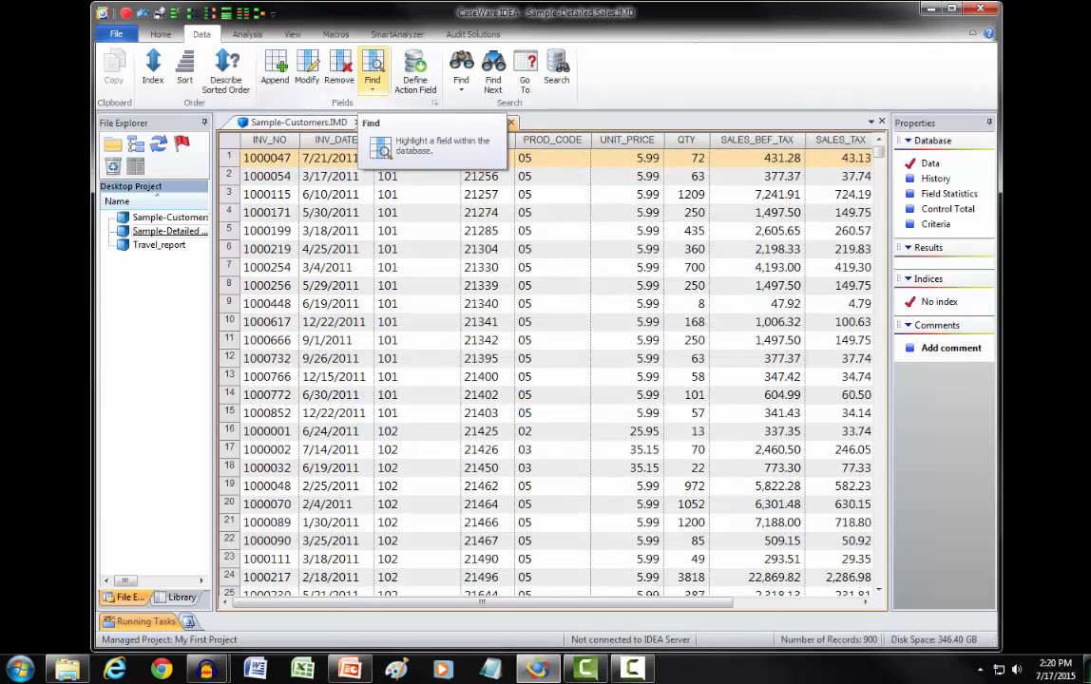
Step: Examine the list of fields offered for finding and the options for creating a new index, leaving the database unchanged
{"action": "left_click", "coordinate": [372, 71]}
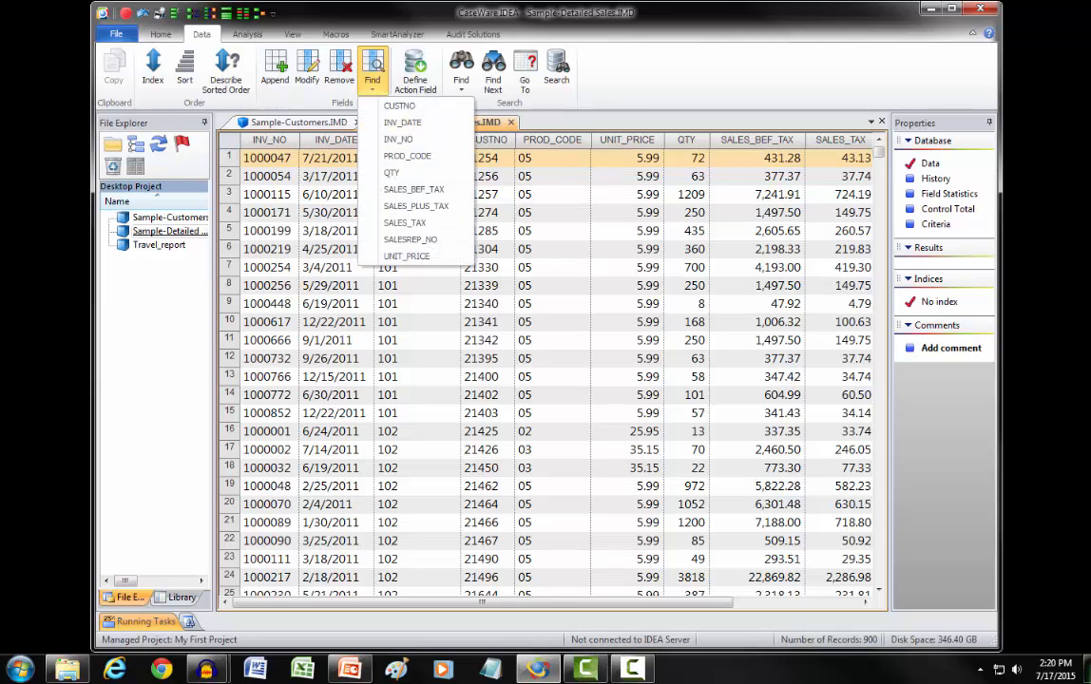
{"action": "left_click", "coordinate": [372, 72]}
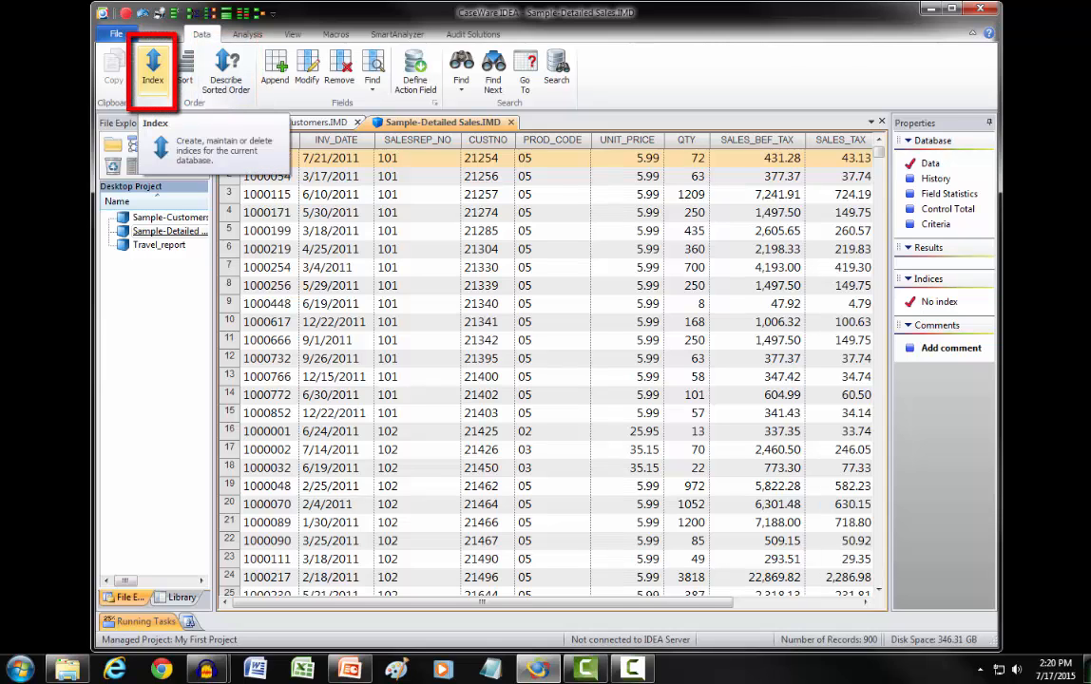
{"action": "left_click", "coordinate": [152, 67]}
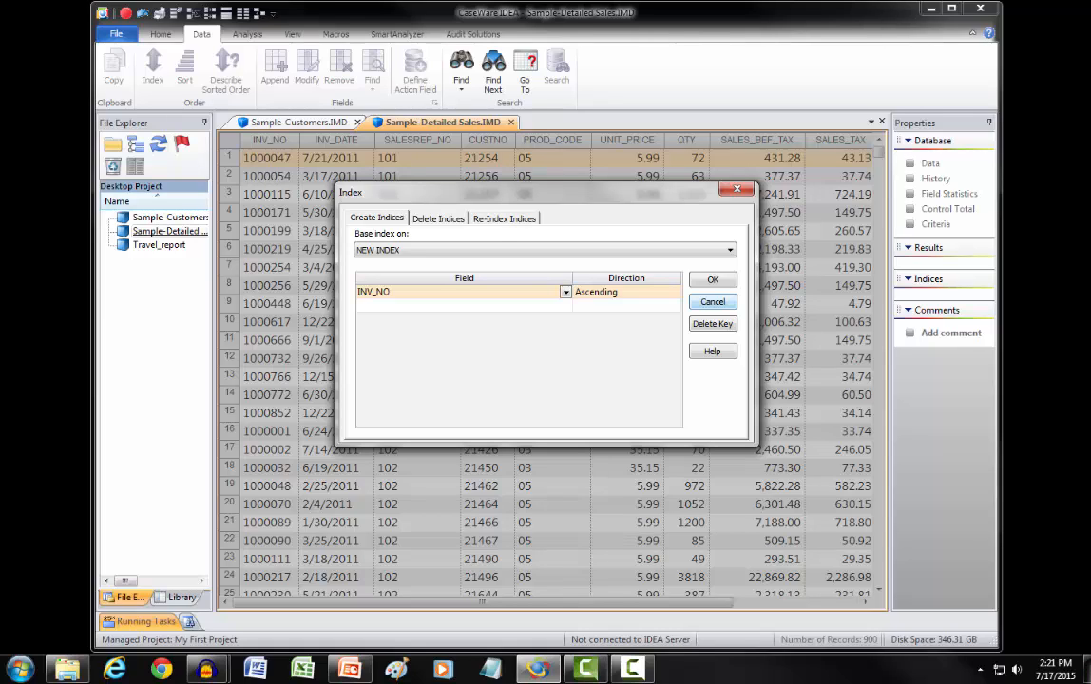
{"action": "left_click", "coordinate": [713, 302]}
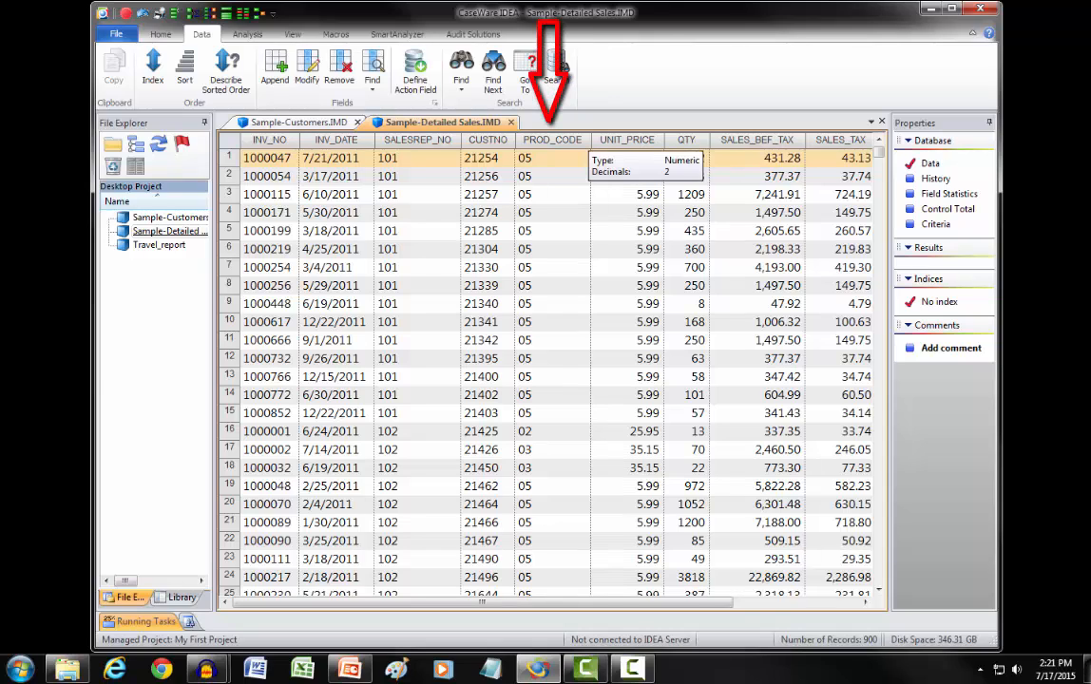
Step: Index Sample-Detailed Sales by PROD_CODE in ascending and descending order, and return the records to the No index order
{"action": "left_click", "coordinate": [572, 140]}
{"action": "double_click", "coordinate": [571, 140]}
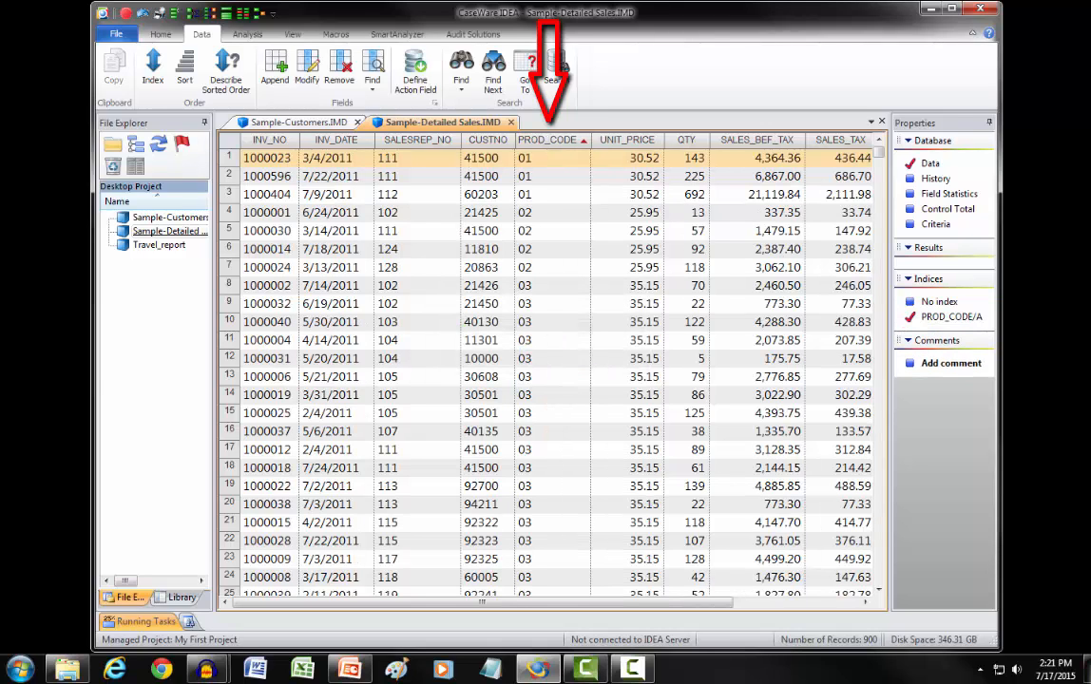
{"action": "double_click", "coordinate": [570, 140]}
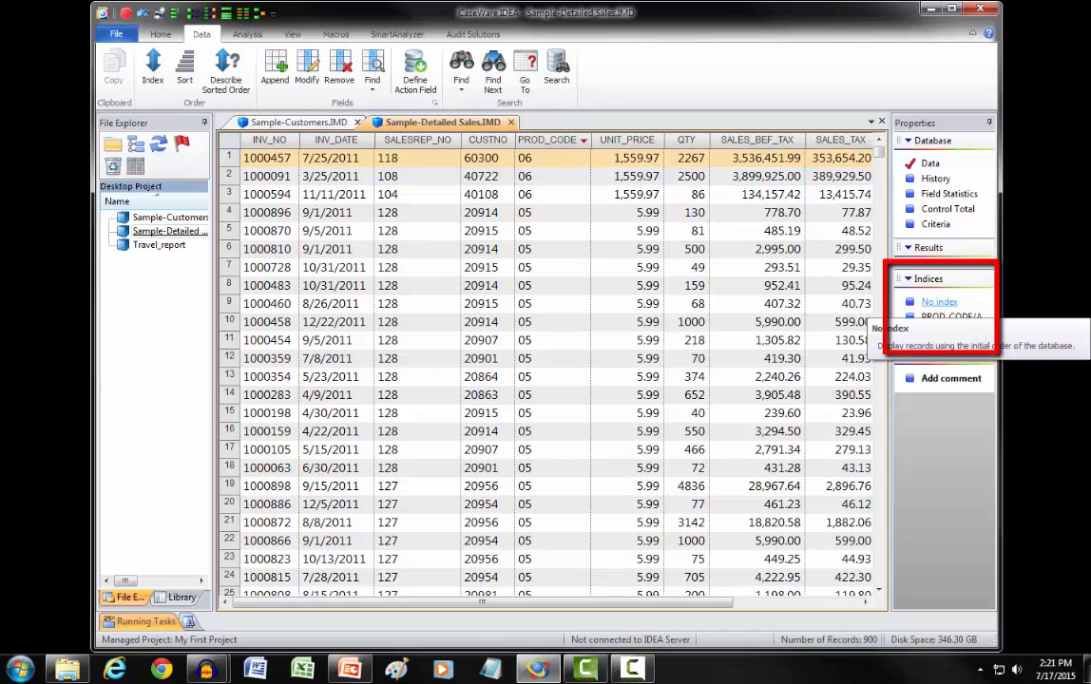
{"action": "left_click", "coordinate": [939, 302]}
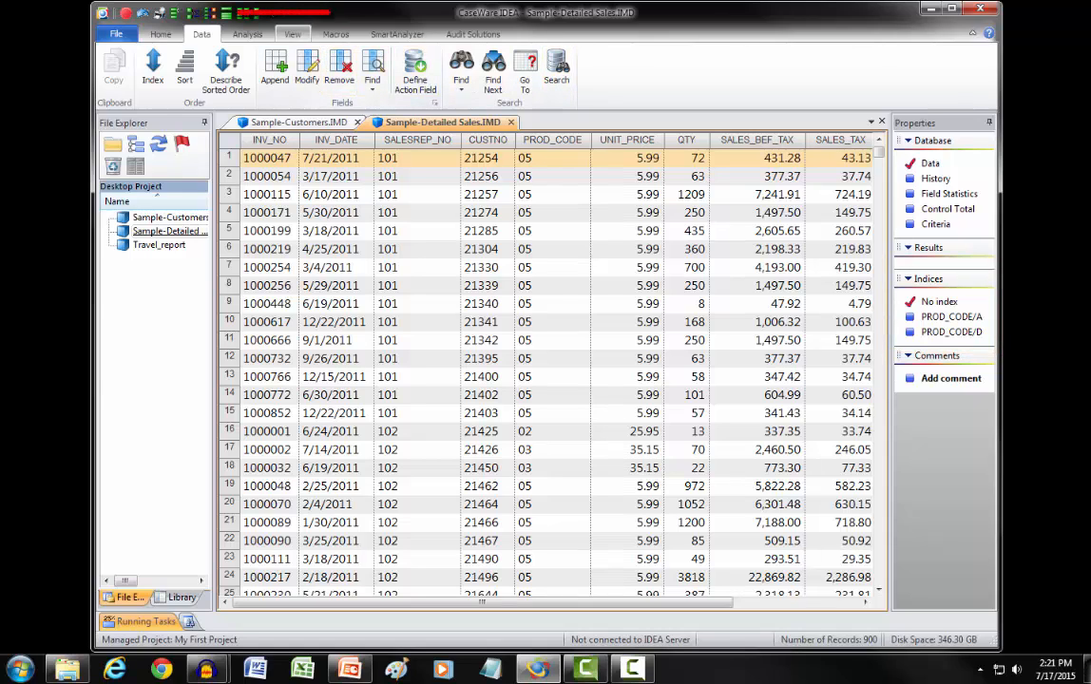
Step: Place Sample-Detailed Sales in its own horizontal tab below Sample-Customers, and return it to the shared tab group
{"action": "left_click", "coordinate": [292, 35]}
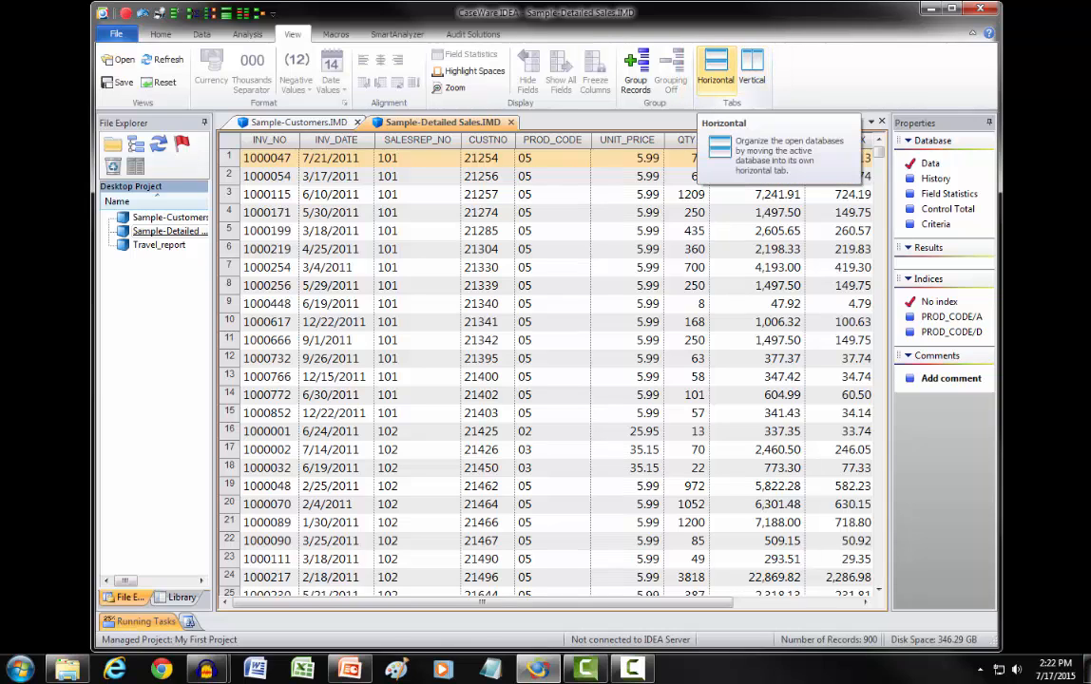
{"action": "left_click", "coordinate": [716, 67]}
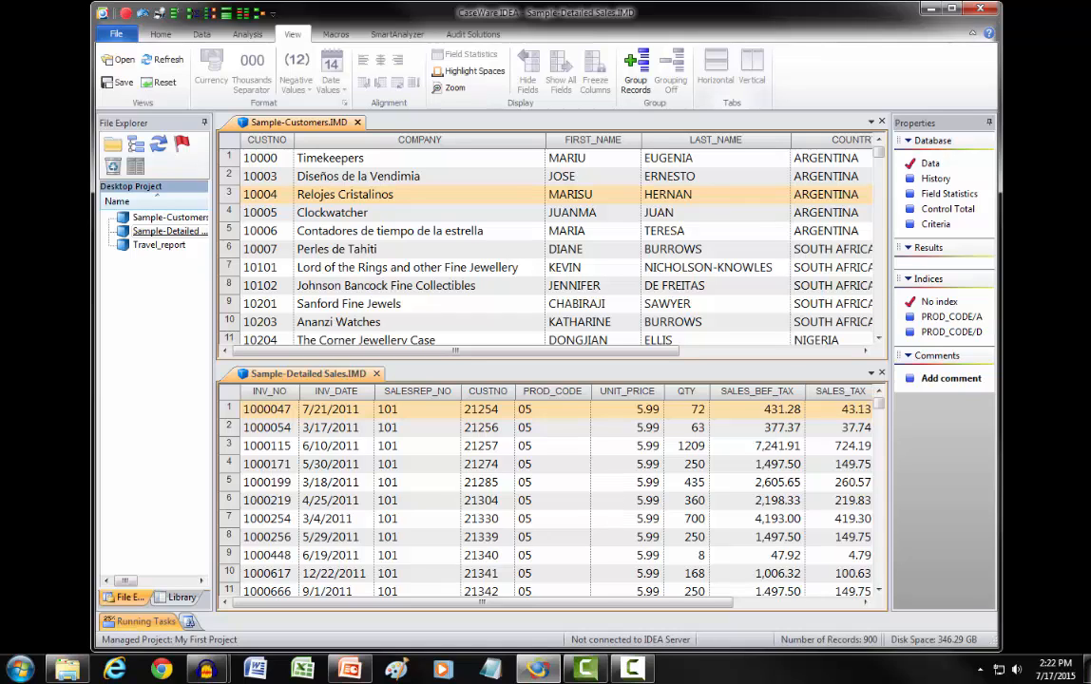
{"action": "left_click_drag", "start_coordinate": [308, 375], "coordinate": [380, 126]}
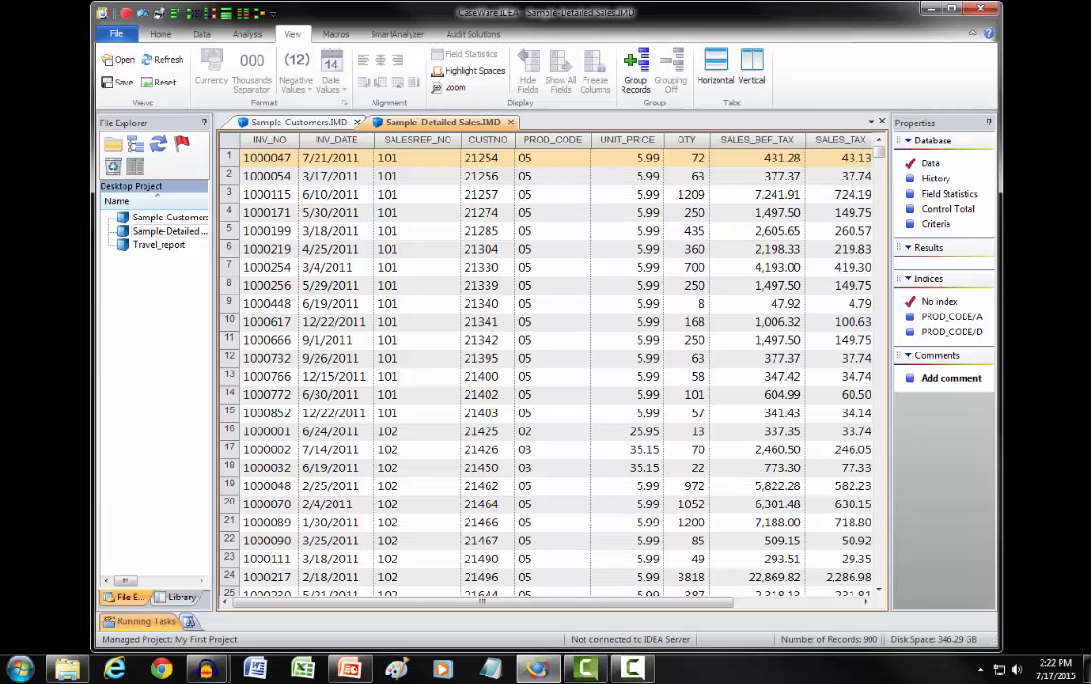
Step: Reorder the Sample-Detailed Sales columns so SALESREP_NO comes first and PROD_CODE second
{"action": "left_click", "coordinate": [418, 139]}
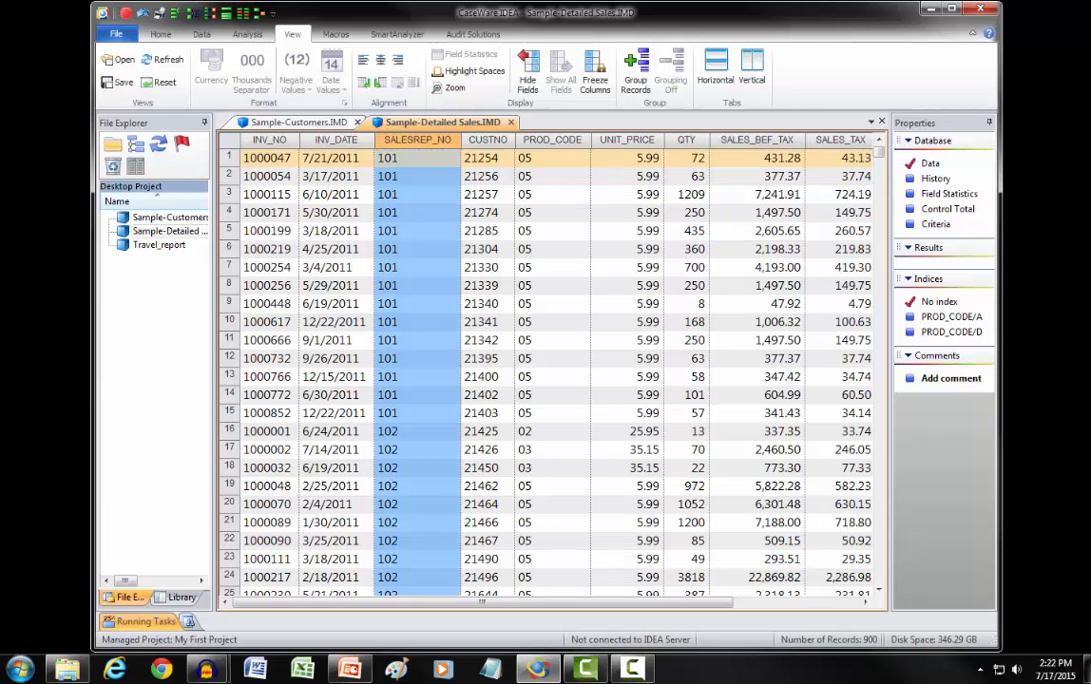
{"action": "left_click_drag", "start_coordinate": [418, 140], "coordinate": [263, 151]}
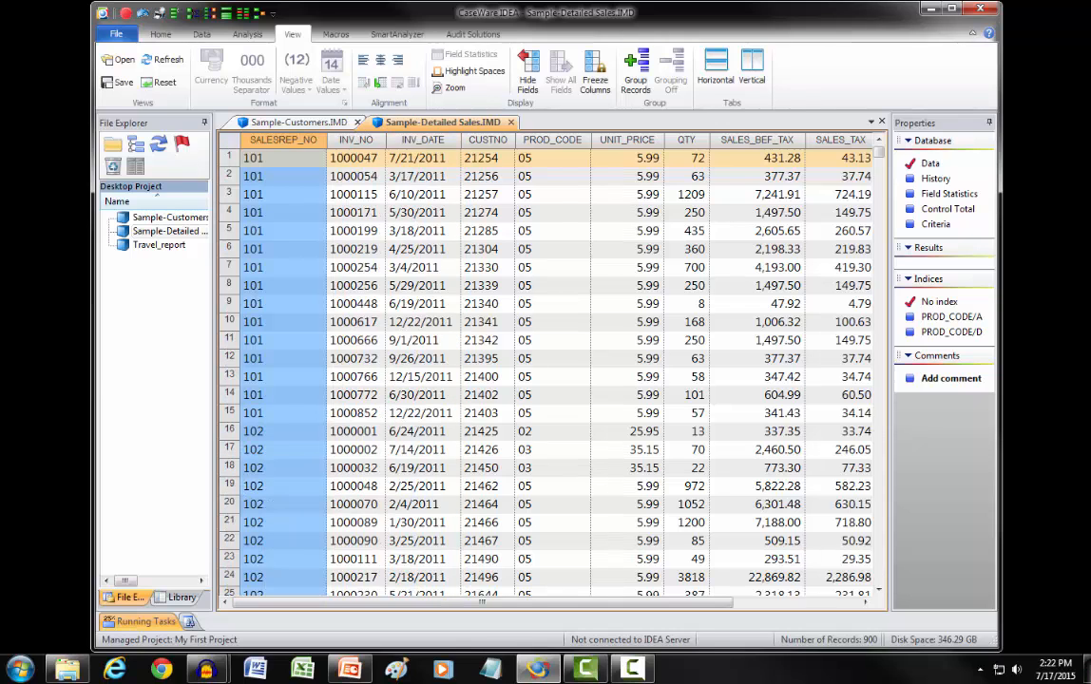
{"action": "left_click", "coordinate": [553, 139]}
{"action": "left_click_drag", "start_coordinate": [553, 140], "coordinate": [347, 157]}
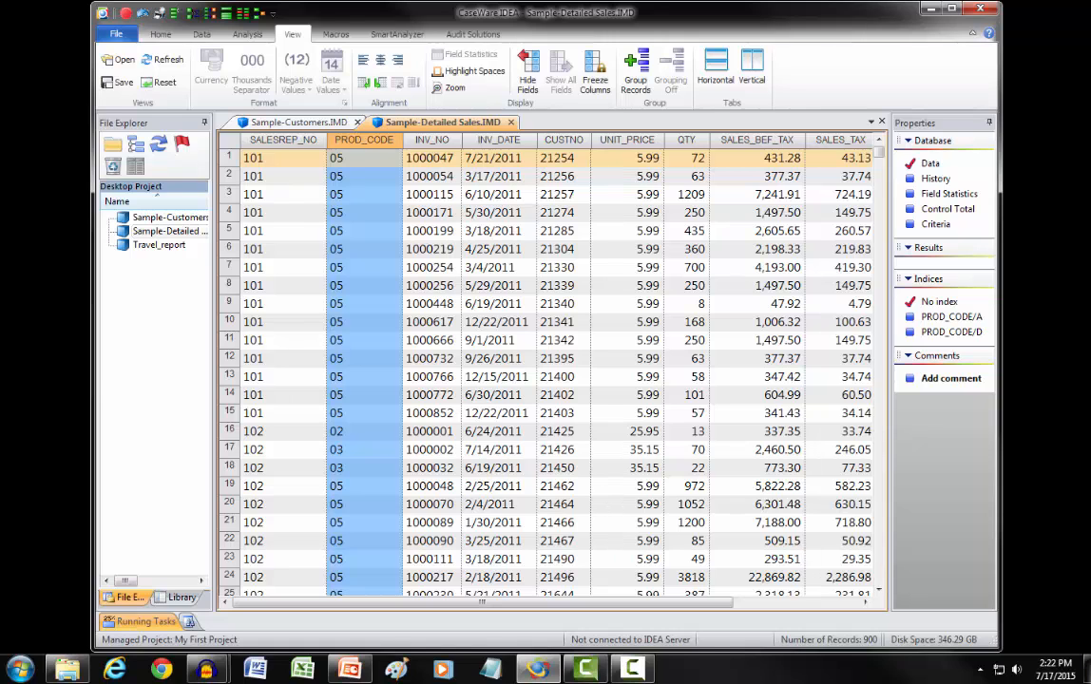
Step: Save the rearranged column layout as a view file named "My Data View"
{"action": "left_click", "coordinate": [120, 82]}
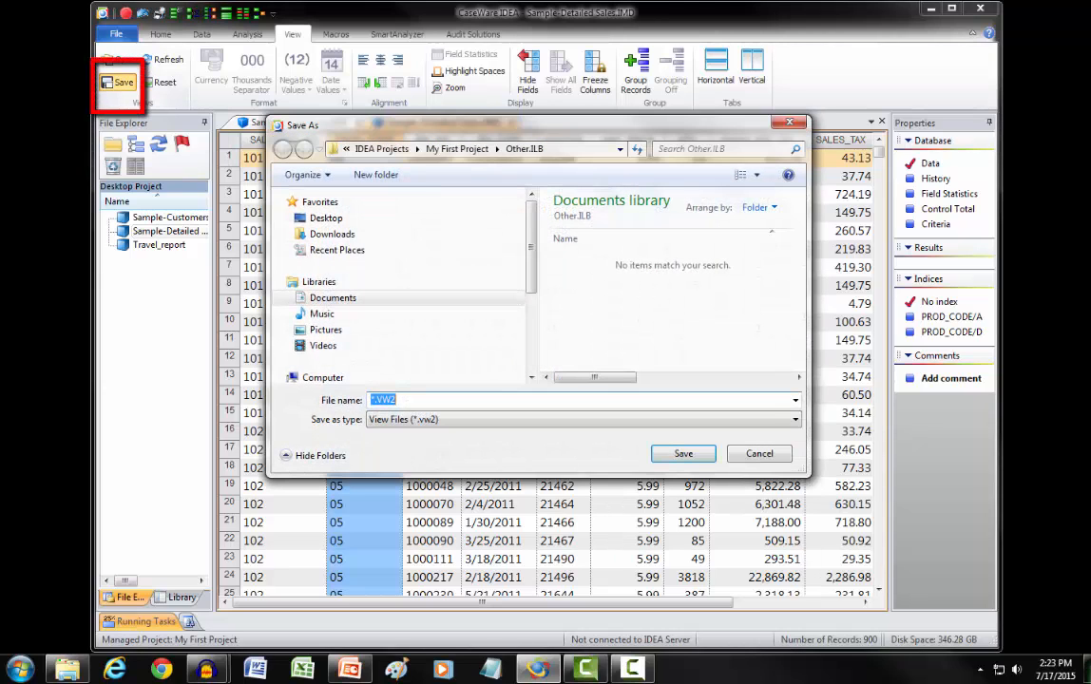
{"action": "type", "text": "My"}
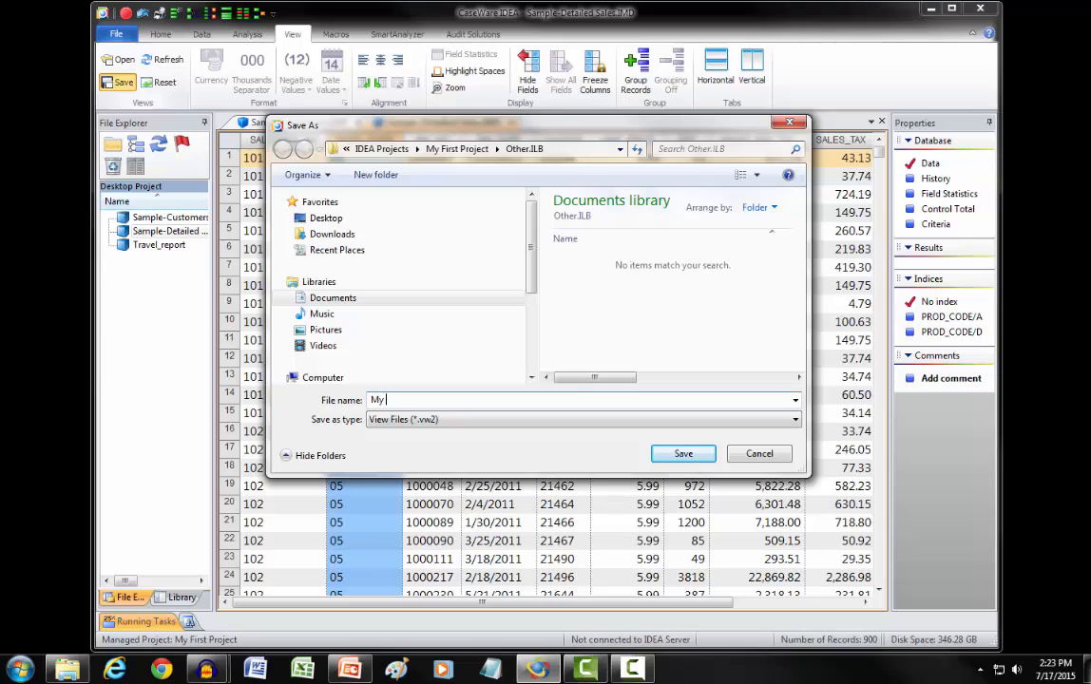
{"action": "type", "text": " Data Bie"}
{"action": "key", "text": "BackSpace"}
{"action": "key", "text": "BackSpace"}
{"action": "key", "text": "BackSpace"}
{"action": "key", "text": "BackSpace"}
{"action": "type", "text": "View"}
{"action": "key", "text": "Return"}
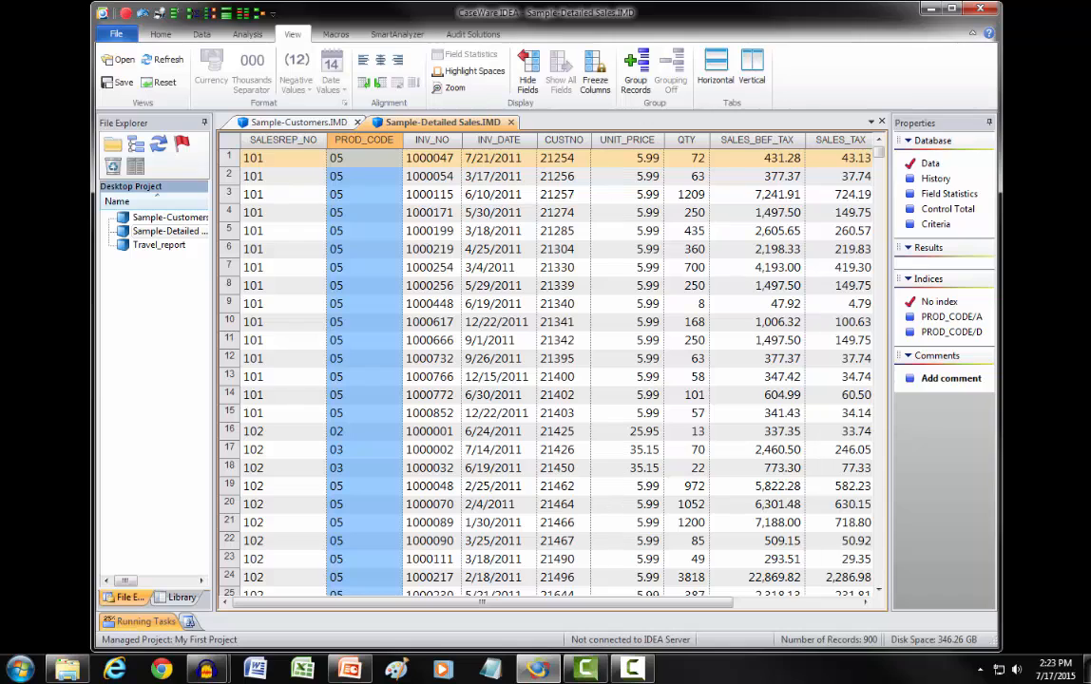
{"action": "left_click", "coordinate": [364, 213]}
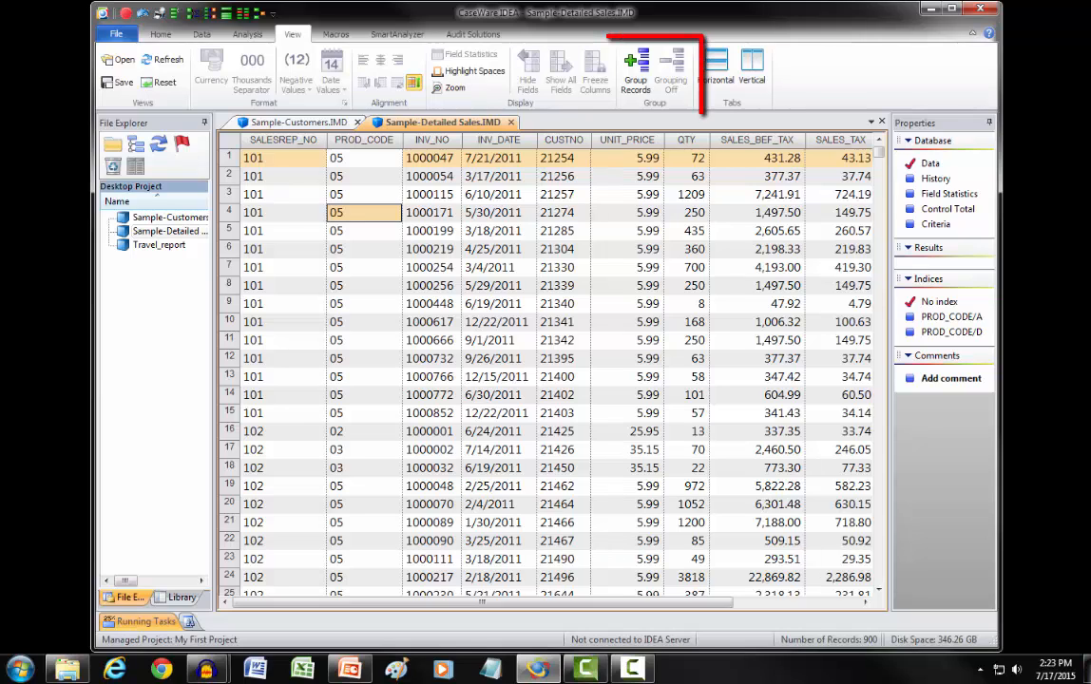
Step: Group the Sample-Detailed Sales records by SALESREP_NO and PROD_CODE, both ascending
{"action": "key", "text": "alt+Tab"}
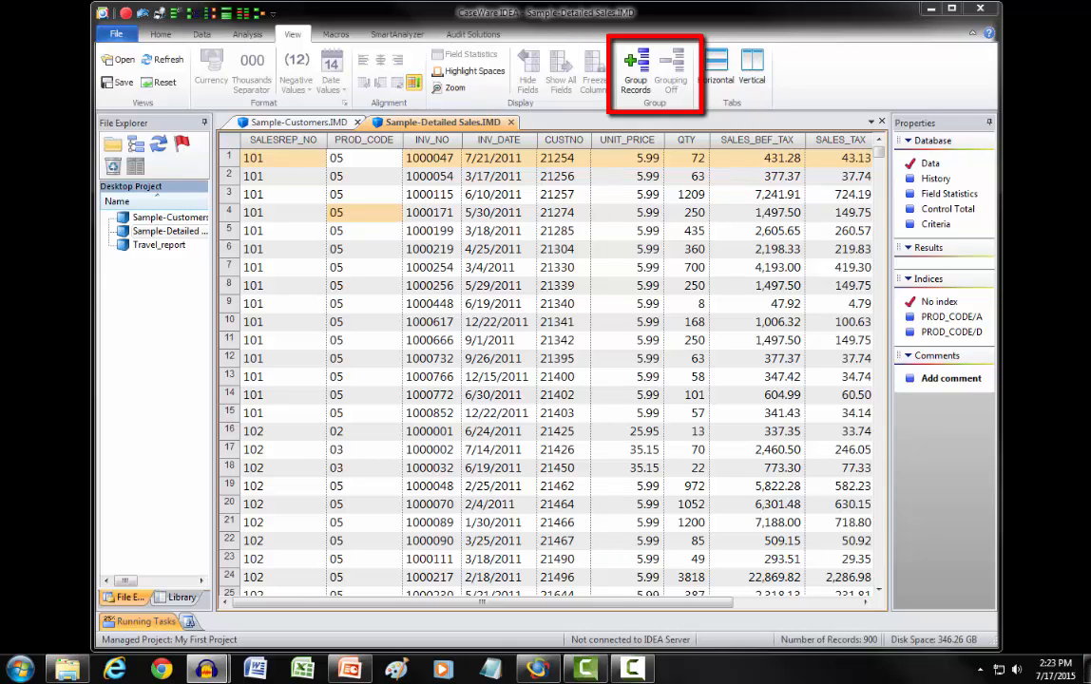
{"action": "left_click", "coordinate": [636, 73]}
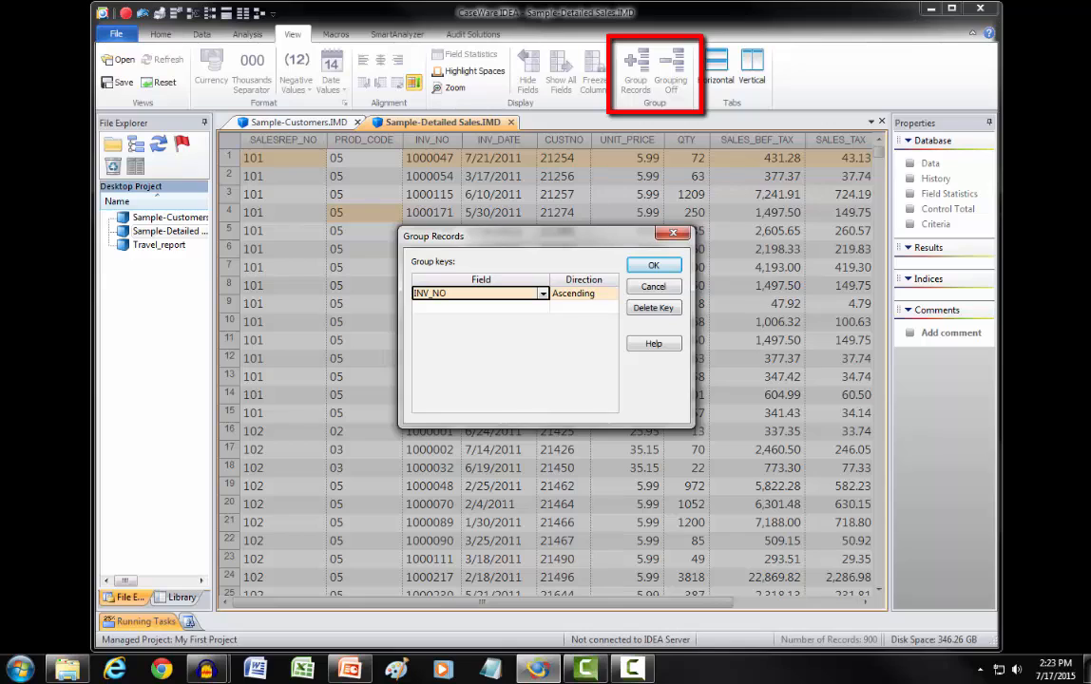
{"action": "left_click", "coordinate": [543, 294]}
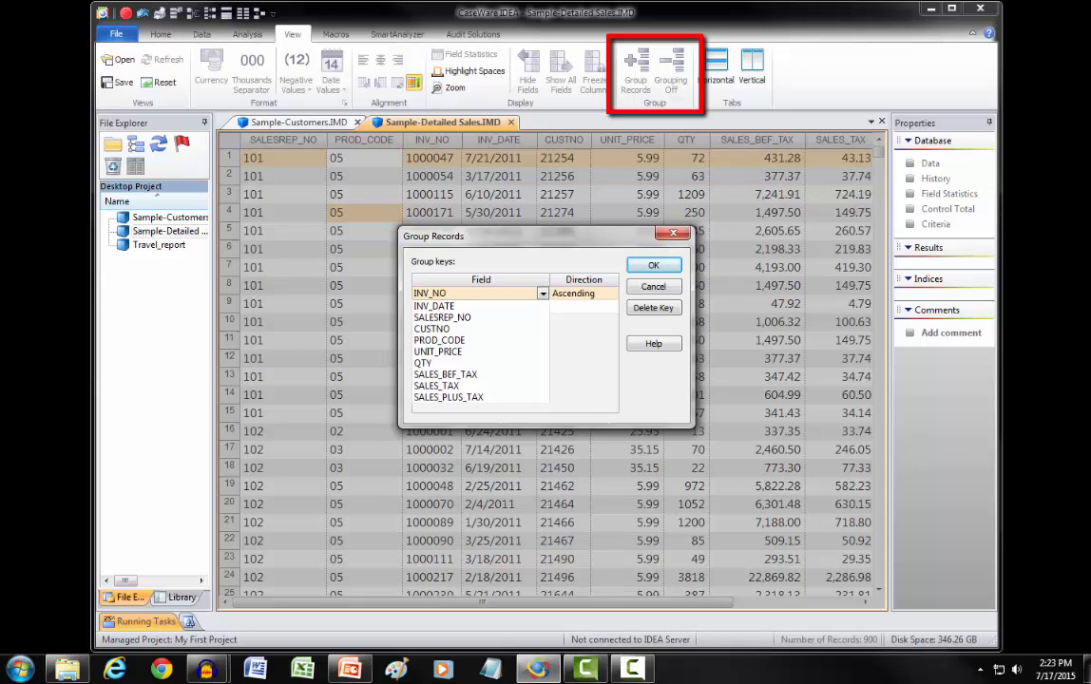
{"action": "left_click", "coordinate": [443, 318]}
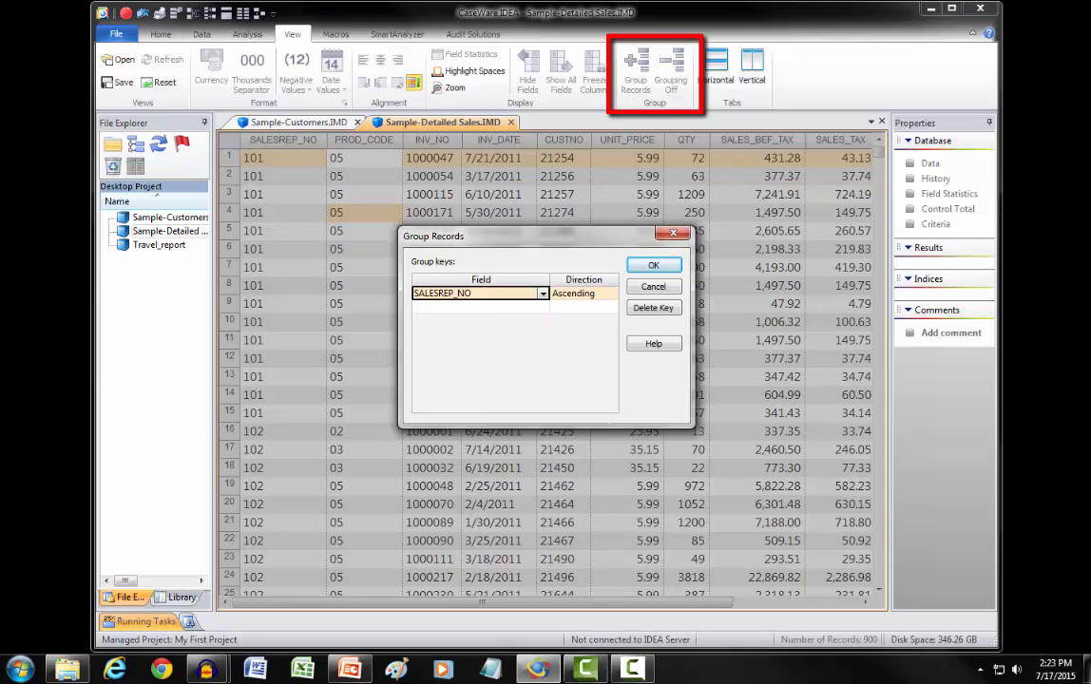
{"action": "left_click", "coordinate": [481, 307]}
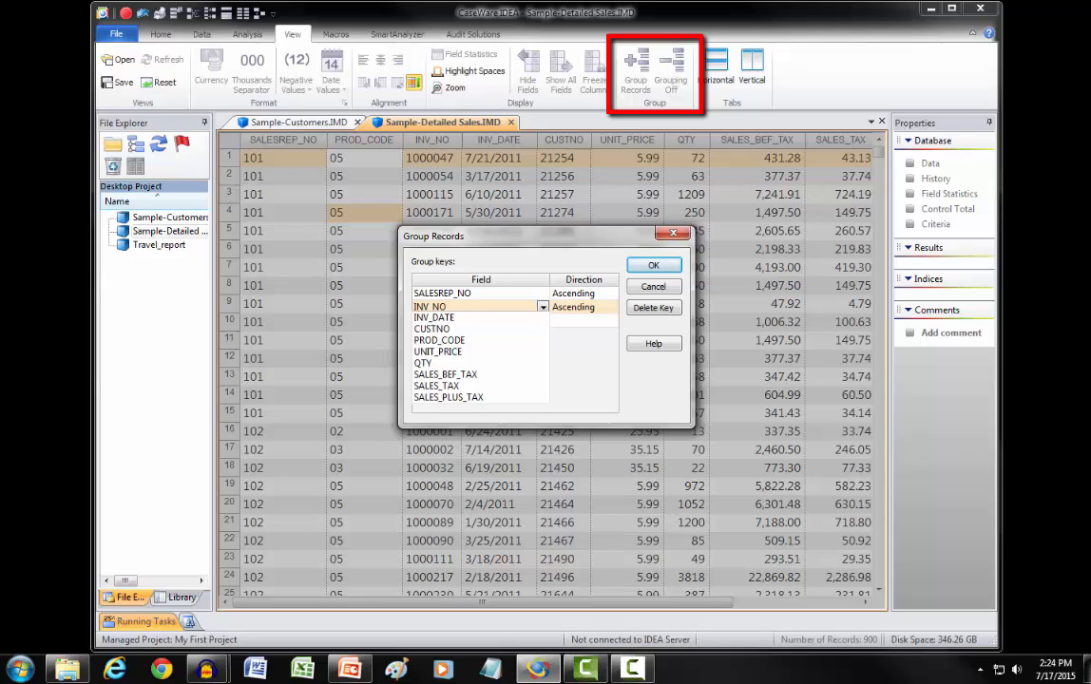
{"action": "left_click", "coordinate": [440, 341]}
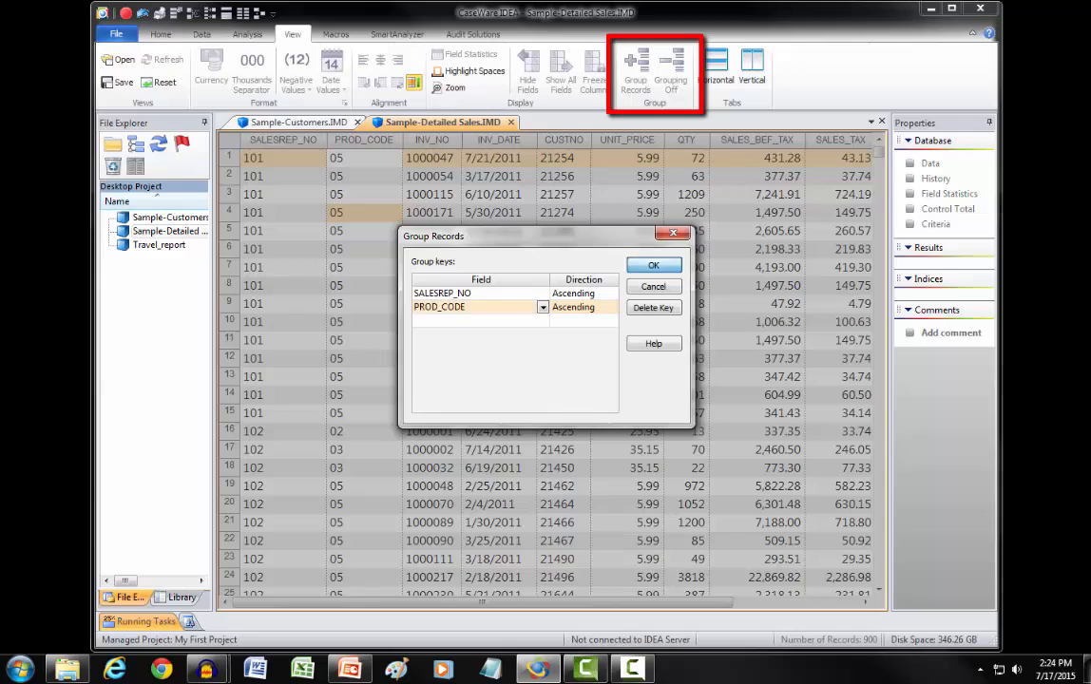
{"action": "key", "text": "Return"}
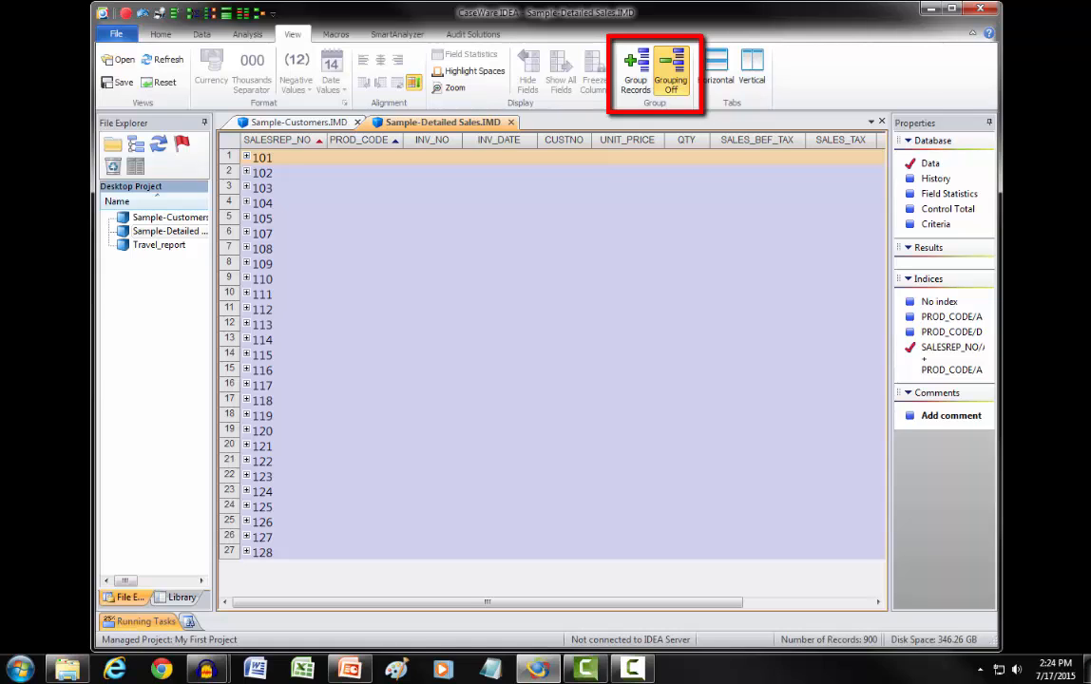
Step: Expand sales rep 101 and its product code 05 group to view the records, and turn grouping off
{"action": "left_click", "coordinate": [247, 156]}
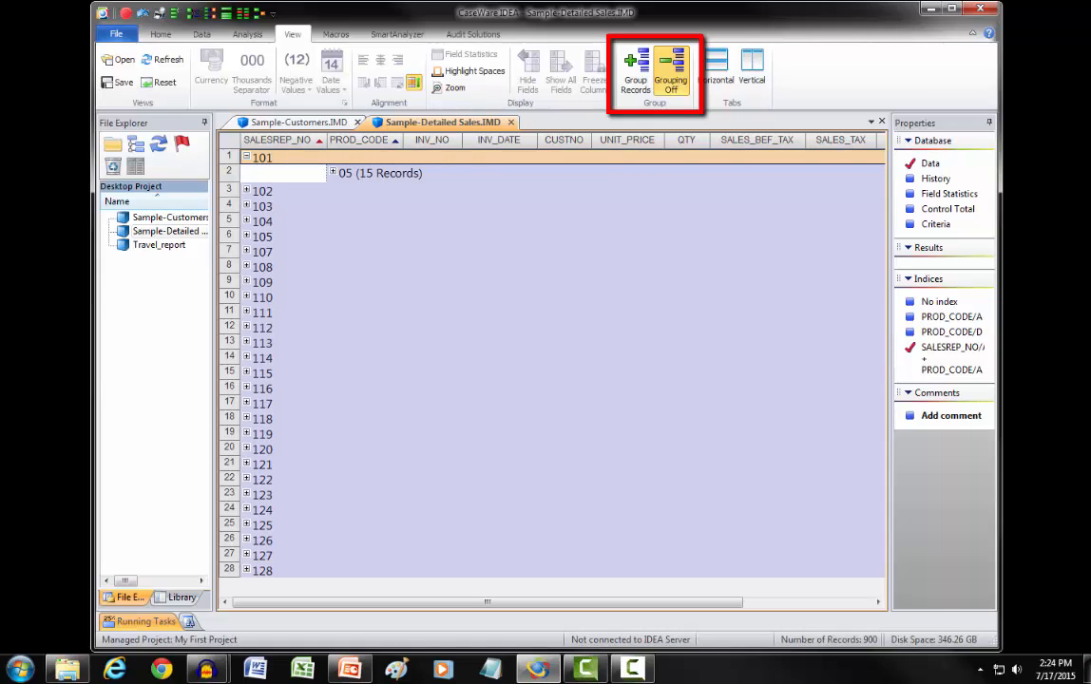
{"action": "left_click", "coordinate": [333, 172]}
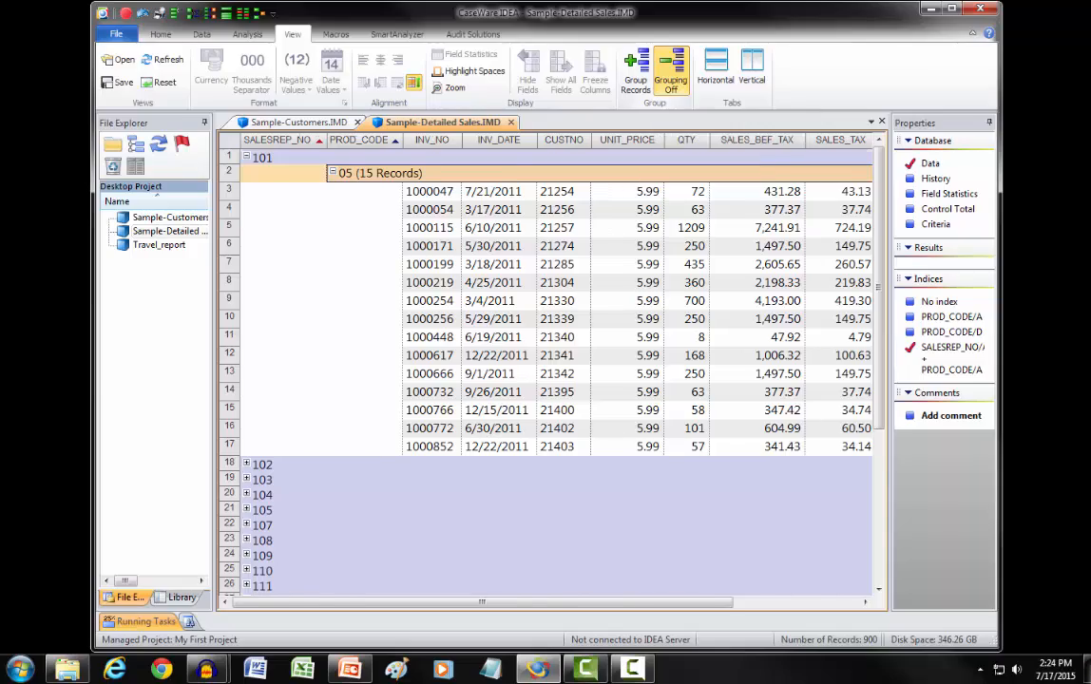
{"action": "left_click", "coordinate": [671, 74]}
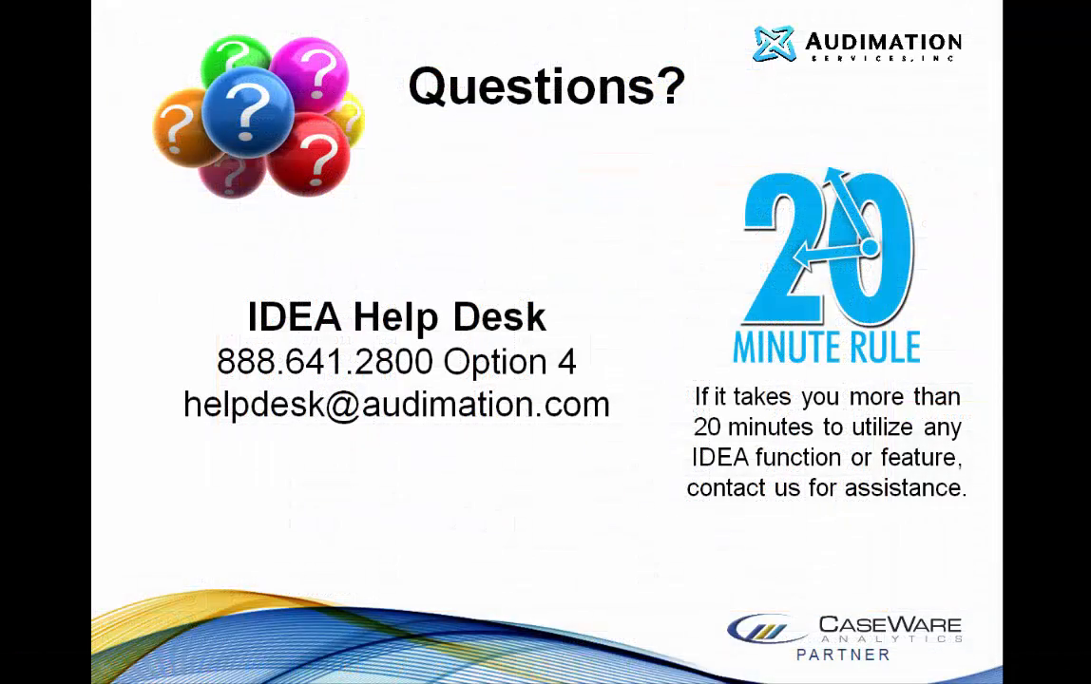